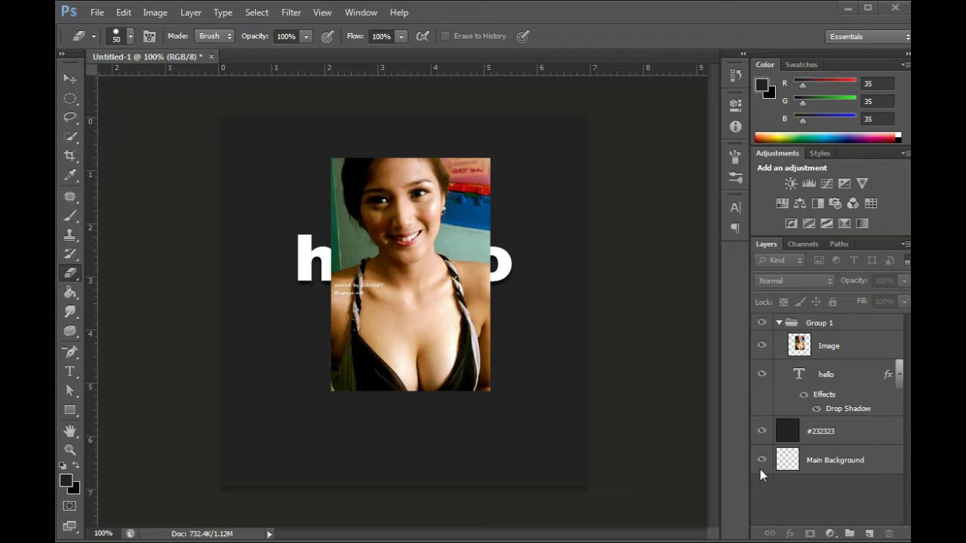
- Select the Image photo layer in the Layers panel
click(864, 352)
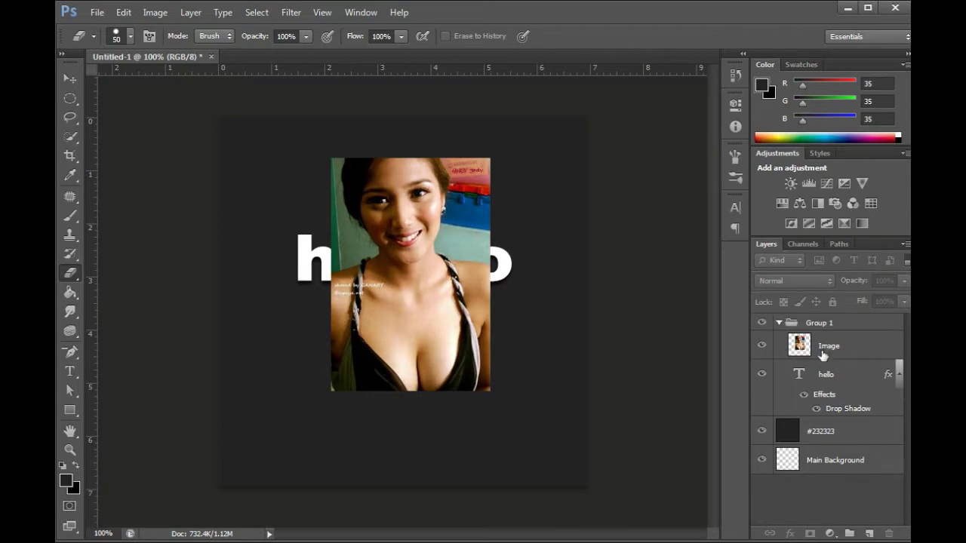
click(823, 354)
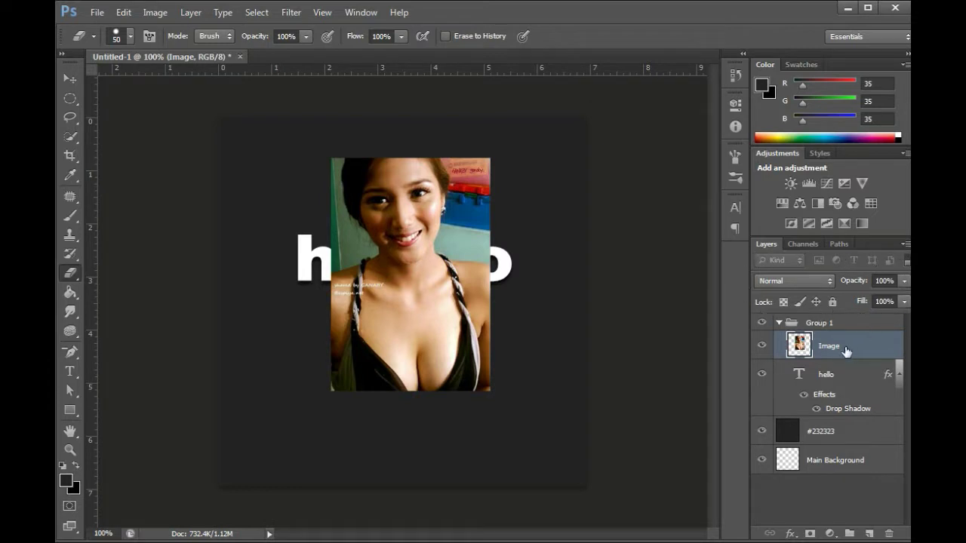
click(905, 281)
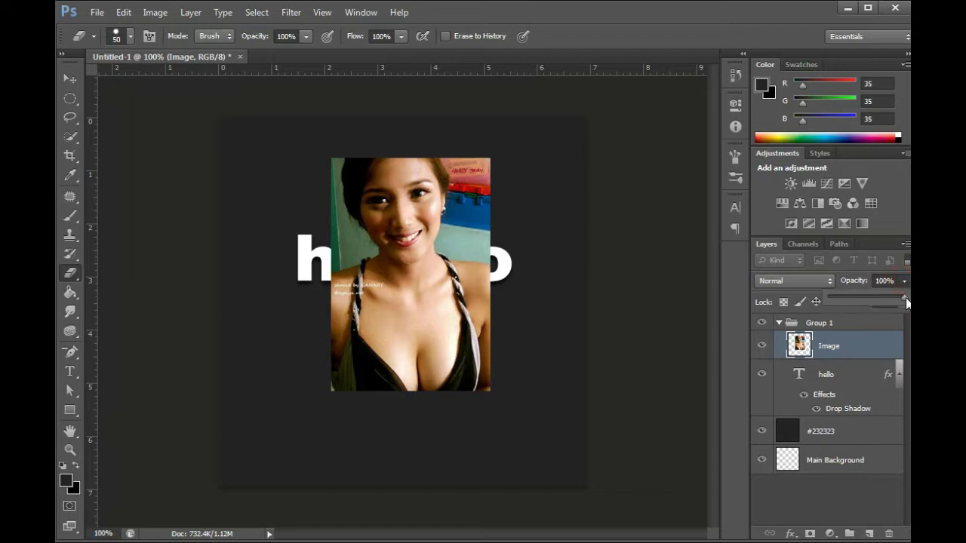
mouse_move(859, 303)
mouse_down()
mouse_move(836, 300)
mouse_move(874, 299)
mouse_move(809, 302)
mouse_up()
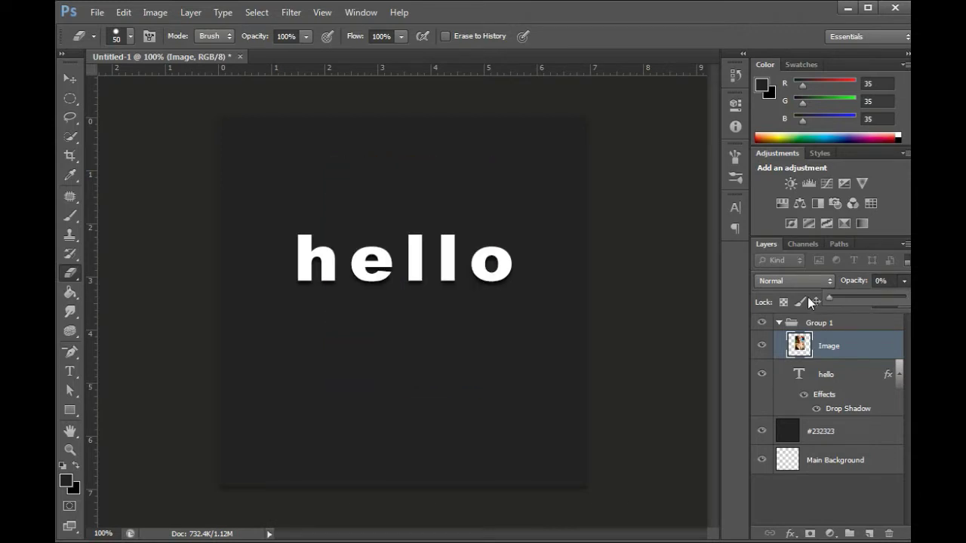
drag(808, 298, 905, 299)
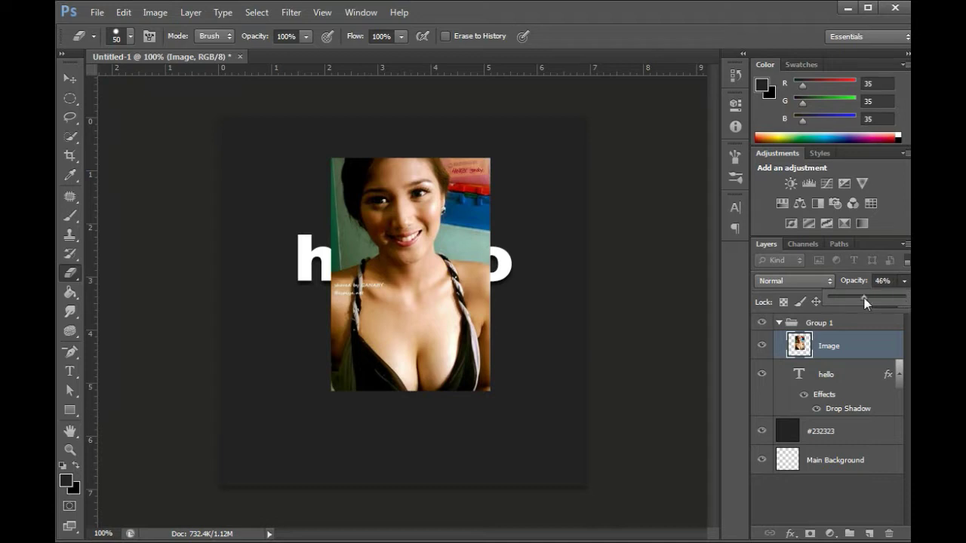
mouse_move(902, 300)
mouse_down()
mouse_move(860, 300)
mouse_move(906, 299)
mouse_up()
click(905, 300)
drag(903, 299, 906, 299)
click(904, 302)
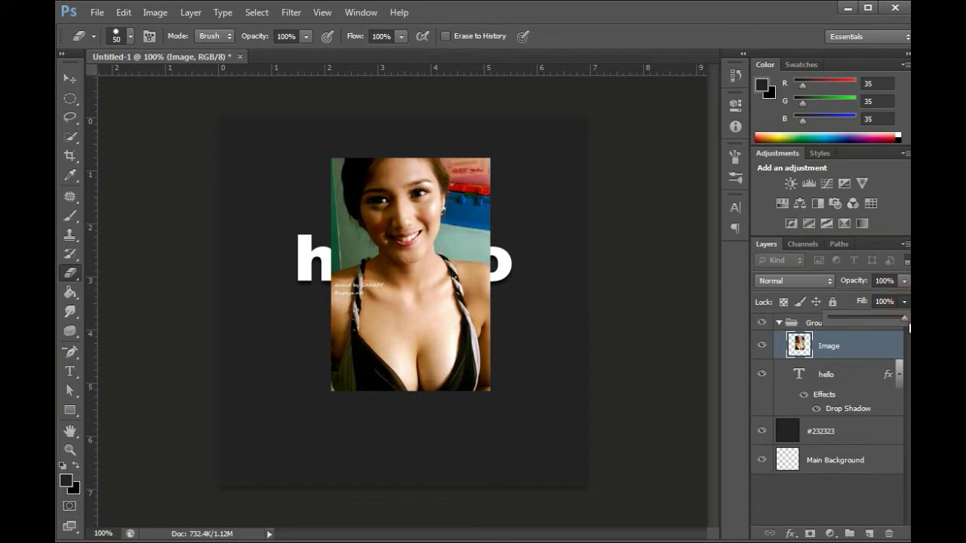
mouse_move(905, 318)
mouse_down()
mouse_move(860, 325)
mouse_move(905, 319)
mouse_up()
- Select the hello text layer and try the Type filter and the Kind criteria list
click(859, 384)
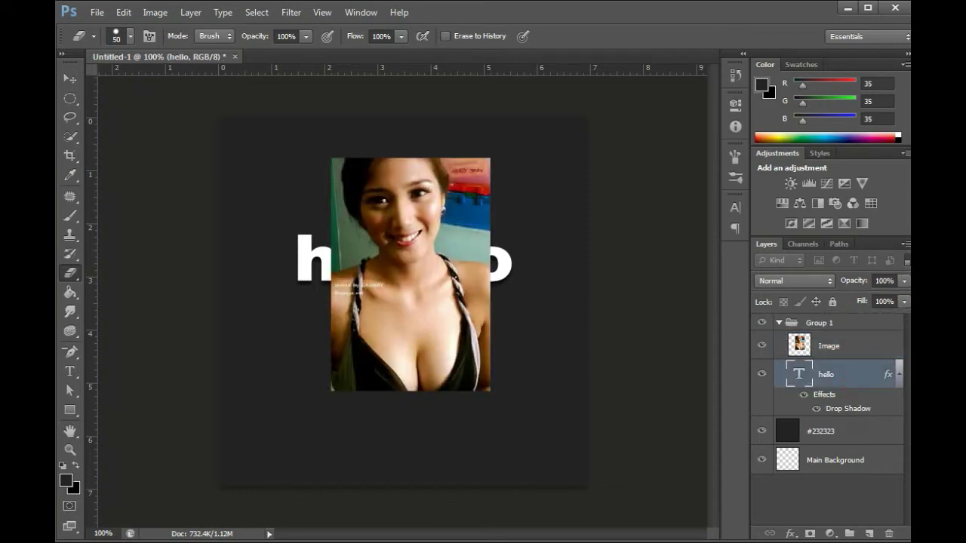
click(906, 262)
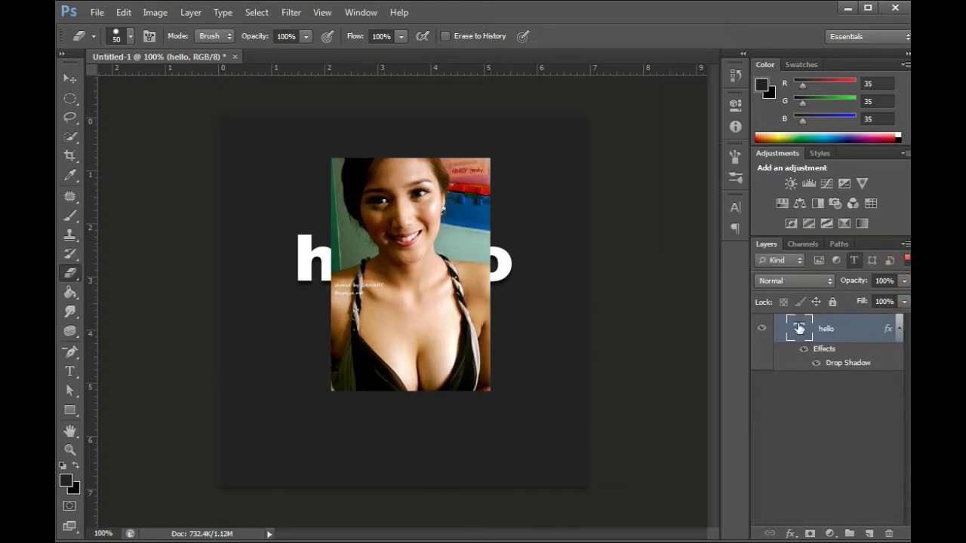
click(792, 263)
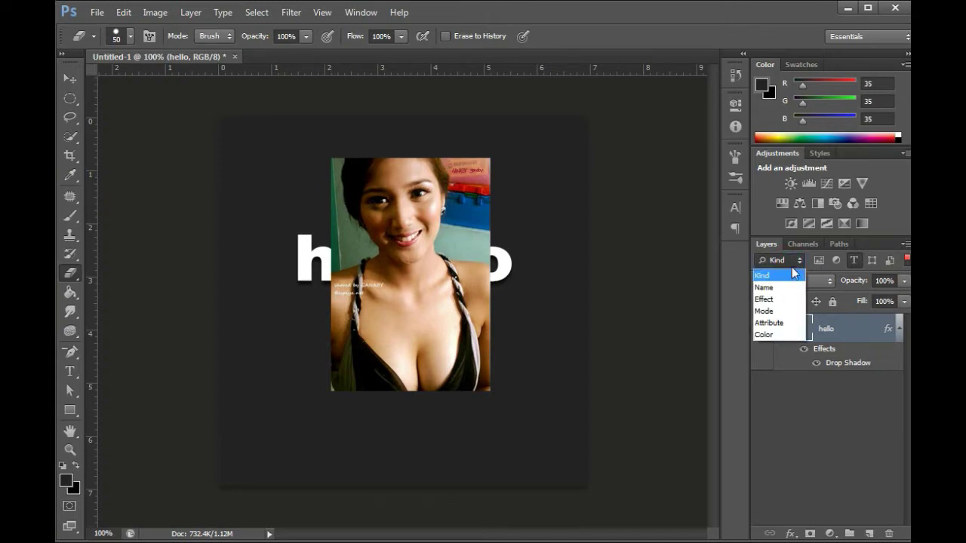
click(858, 342)
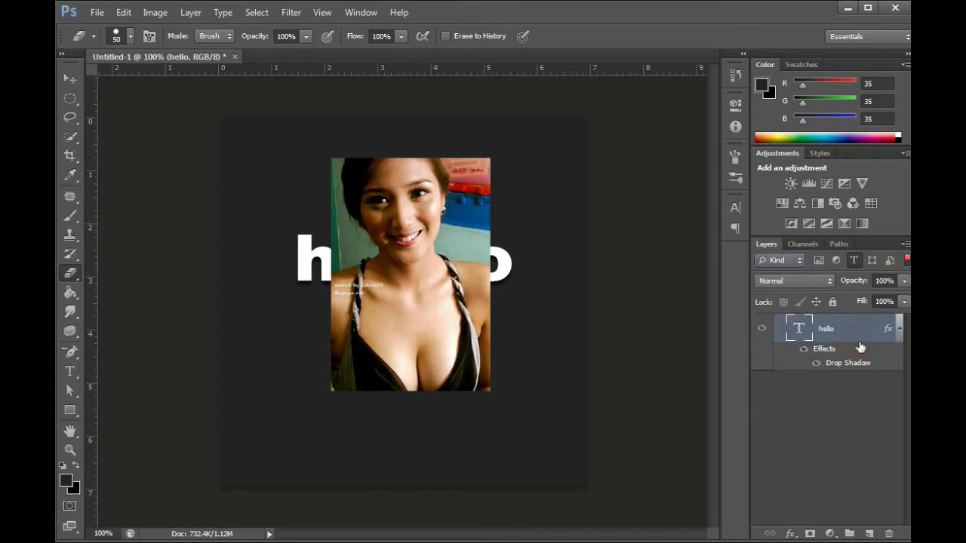
- Clear the text filter, filter to pixel layers only, and select the #232323 layer
click(820, 260)
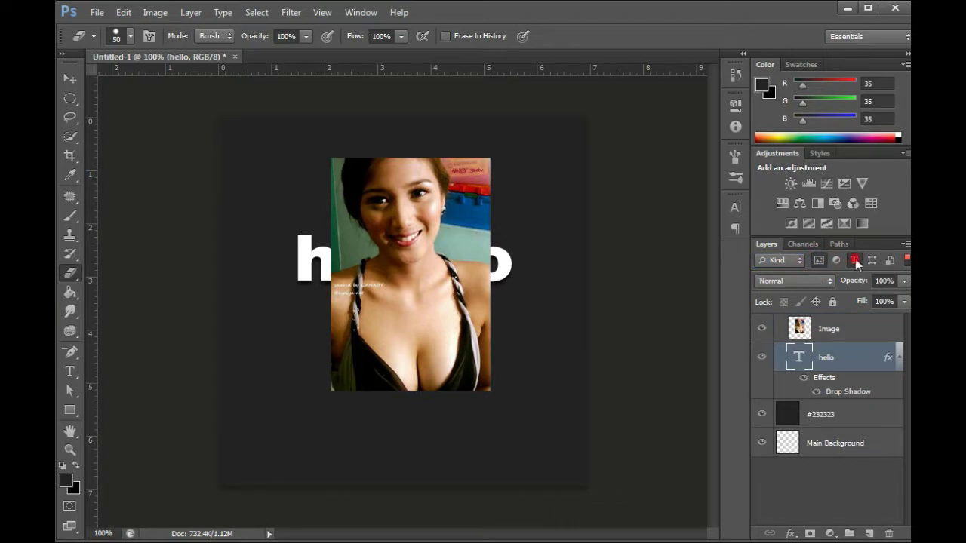
click(855, 260)
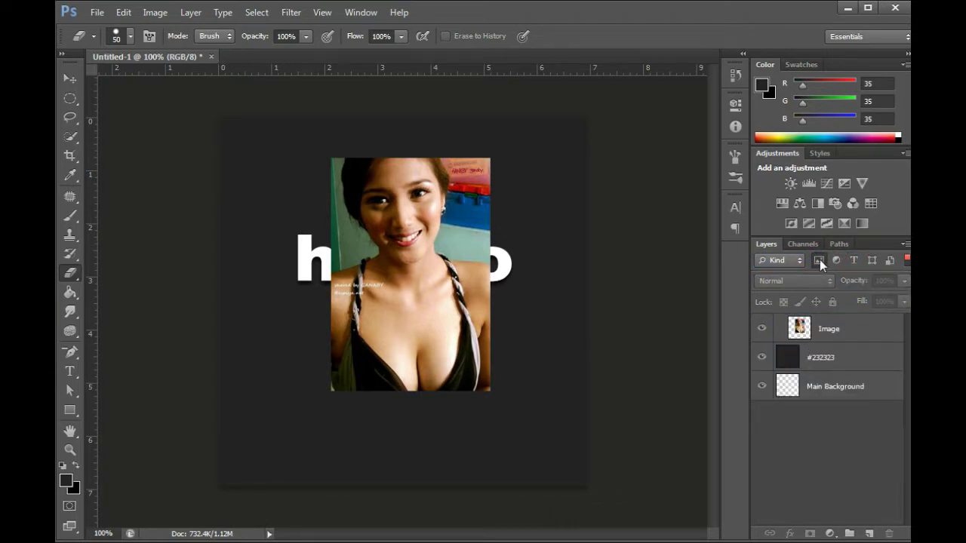
click(823, 339)
click(831, 361)
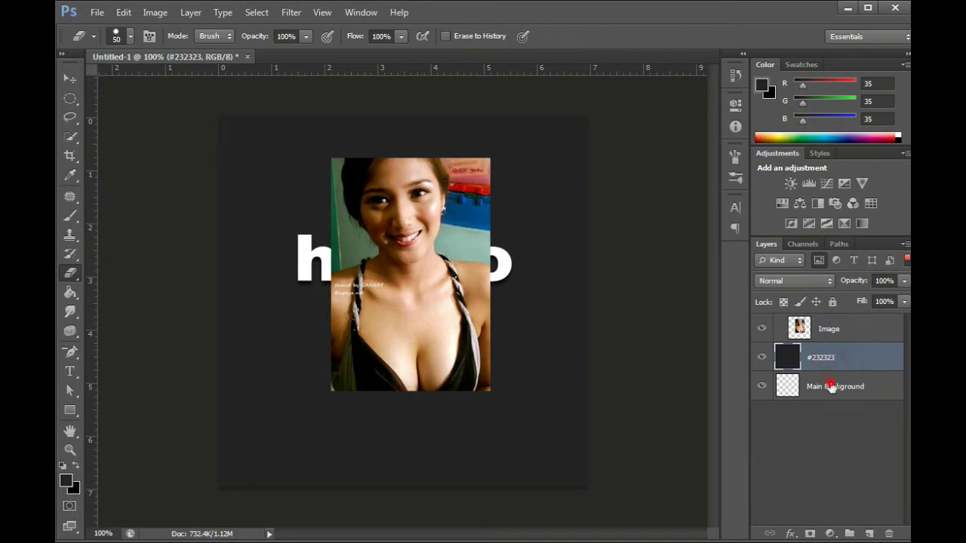
click(830, 387)
click(762, 357)
click(762, 328)
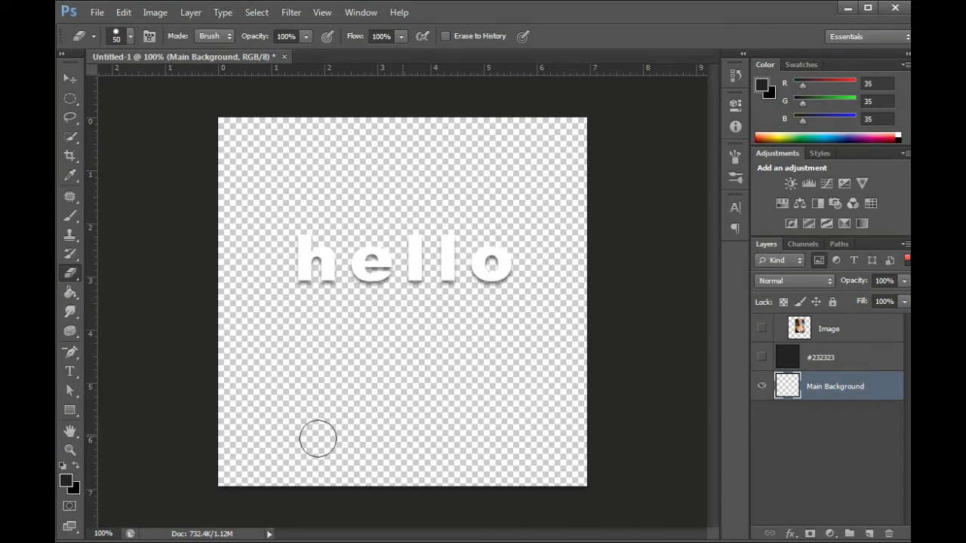
click(855, 356)
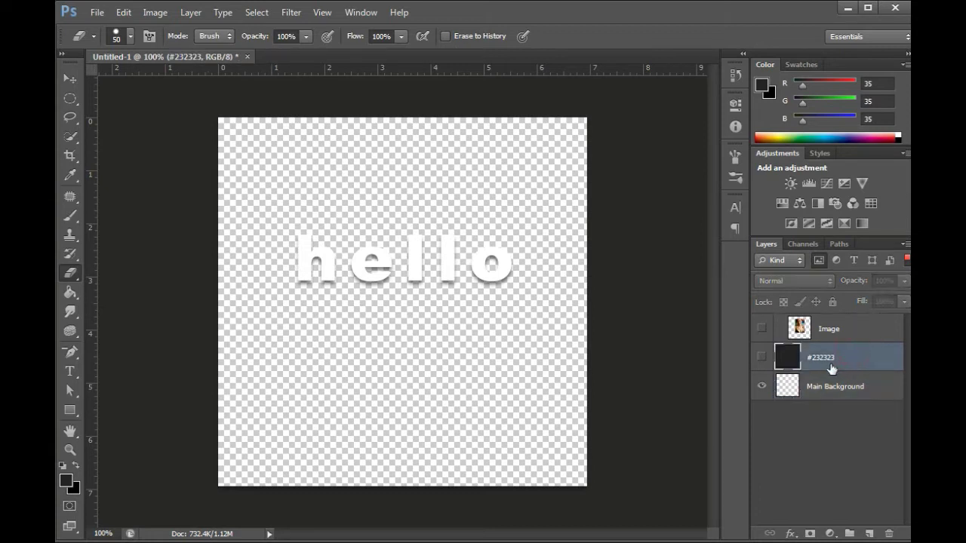
click(762, 357)
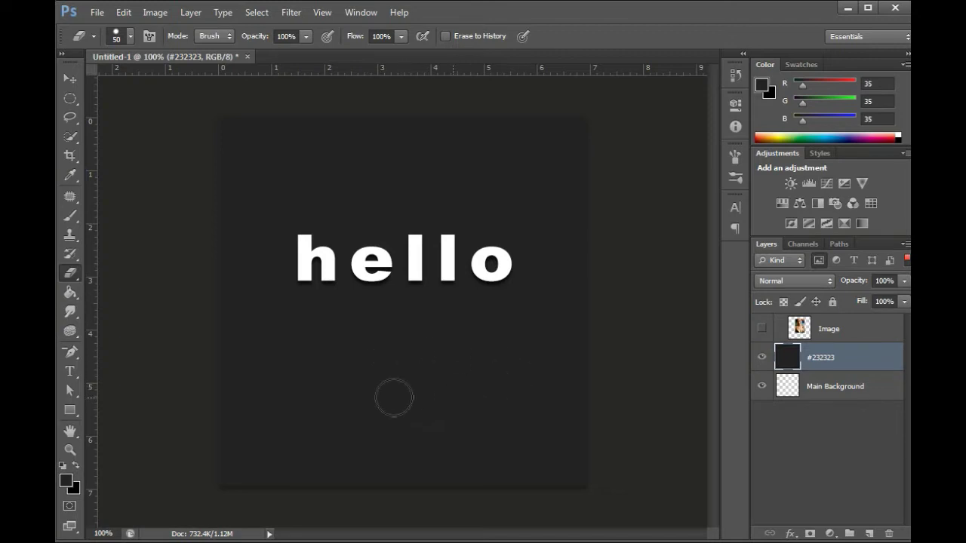
click(856, 330)
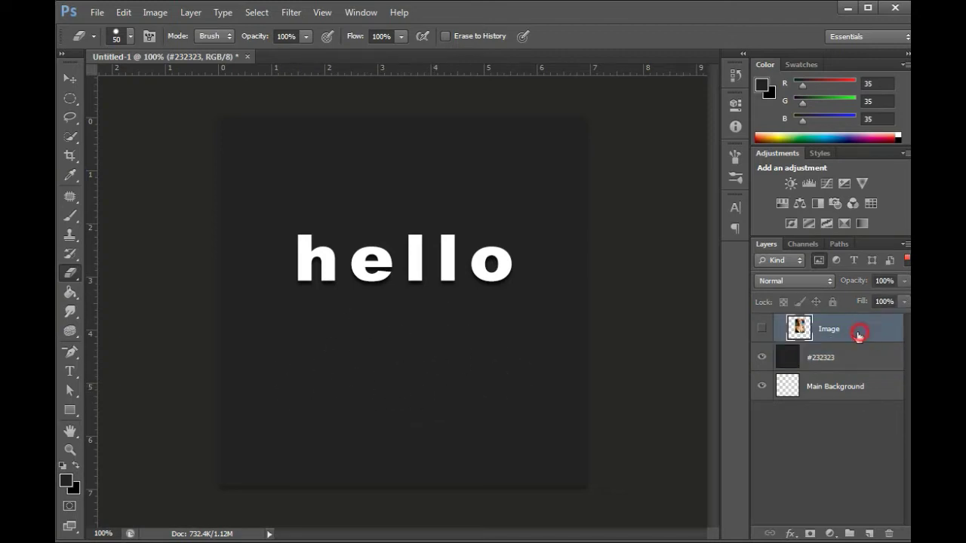
click(763, 331)
click(762, 357)
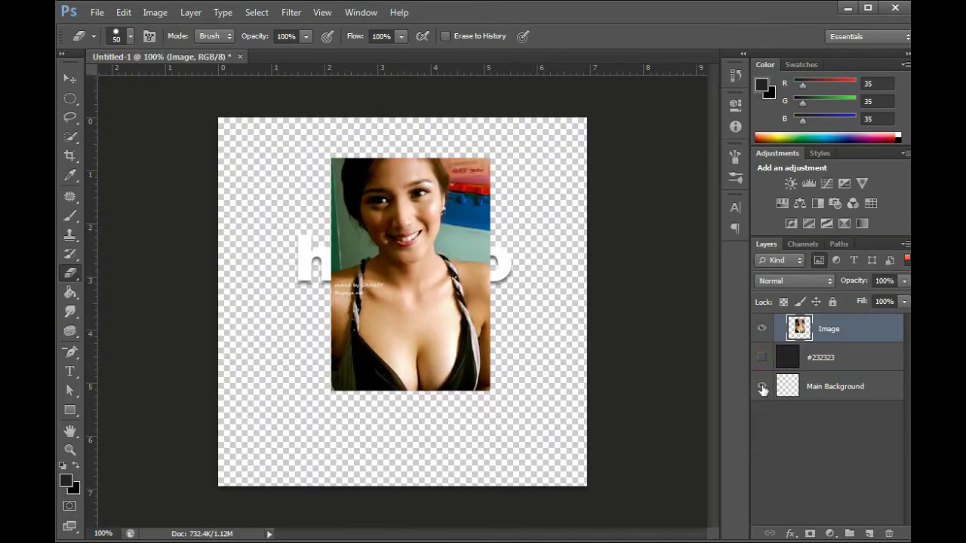
click(762, 388)
click(761, 357)
click(761, 386)
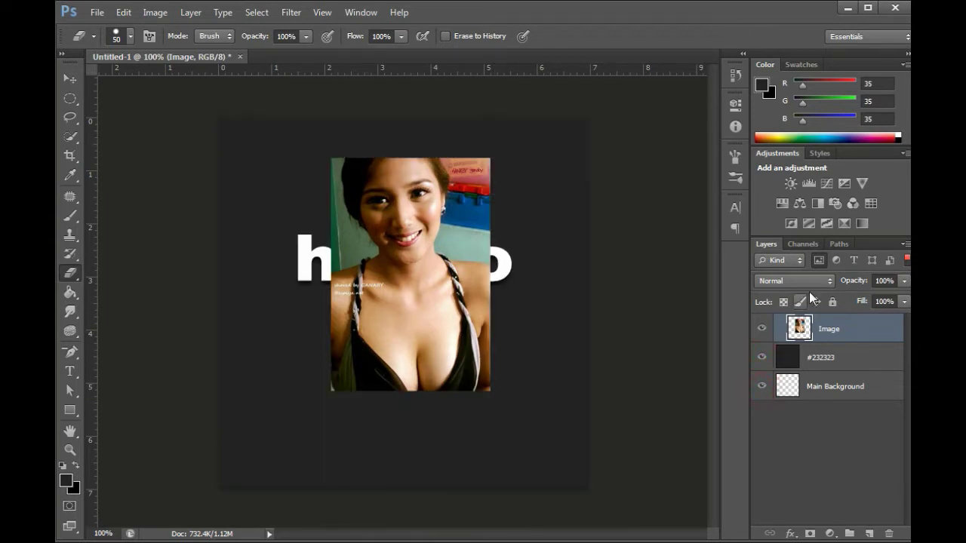
- Apply the Type layer filter, toggling filtering off and on, ending with only 'hello' listed
click(854, 261)
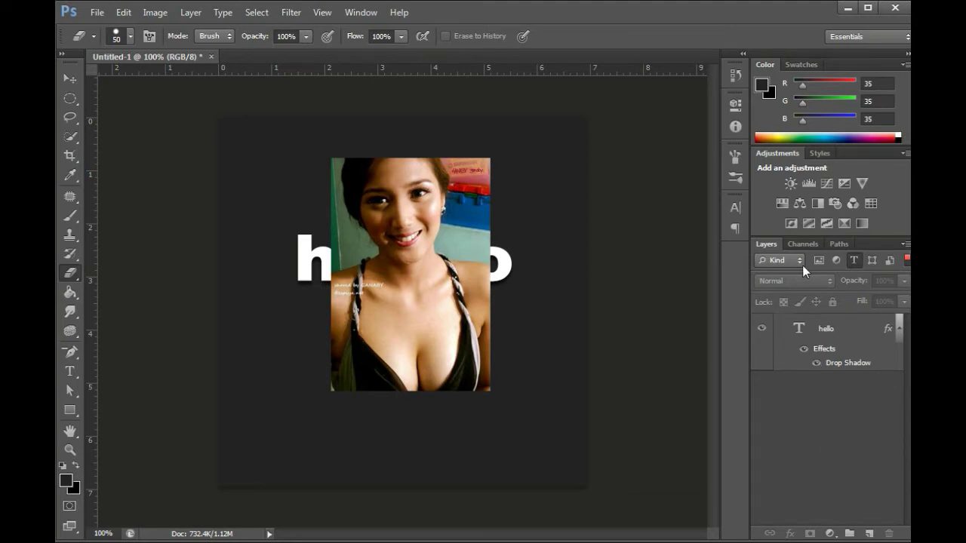
click(854, 261)
click(908, 260)
click(907, 260)
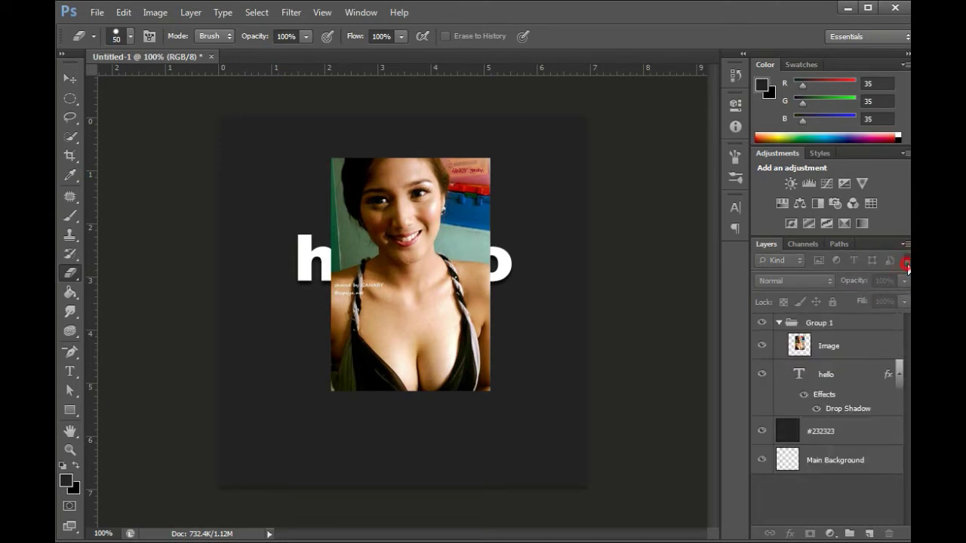
click(908, 262)
click(907, 261)
click(908, 261)
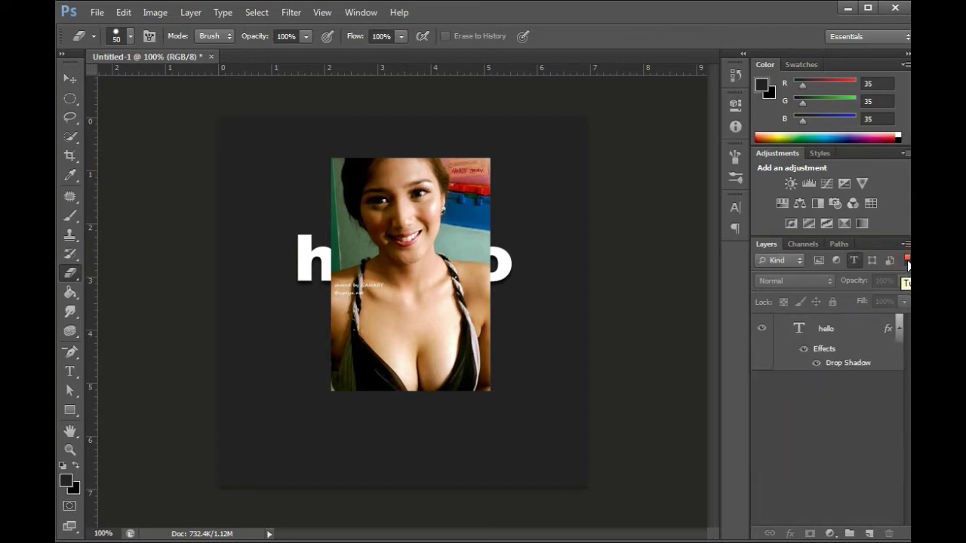
click(907, 261)
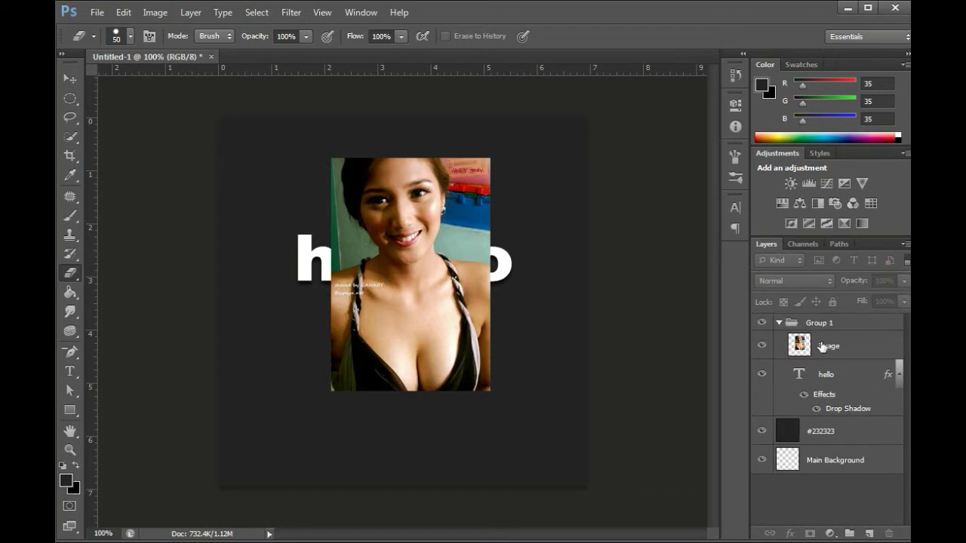
click(907, 260)
click(798, 263)
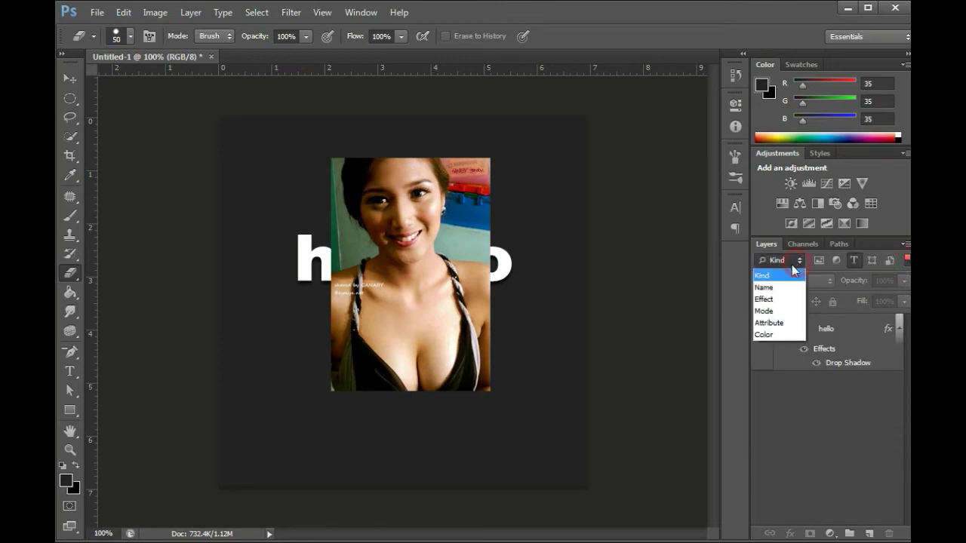
click(781, 287)
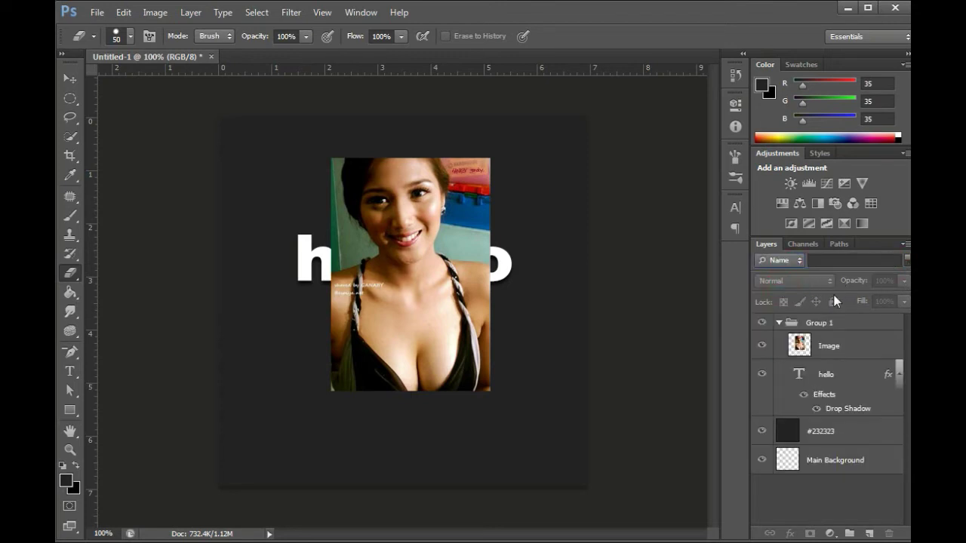
click(797, 263)
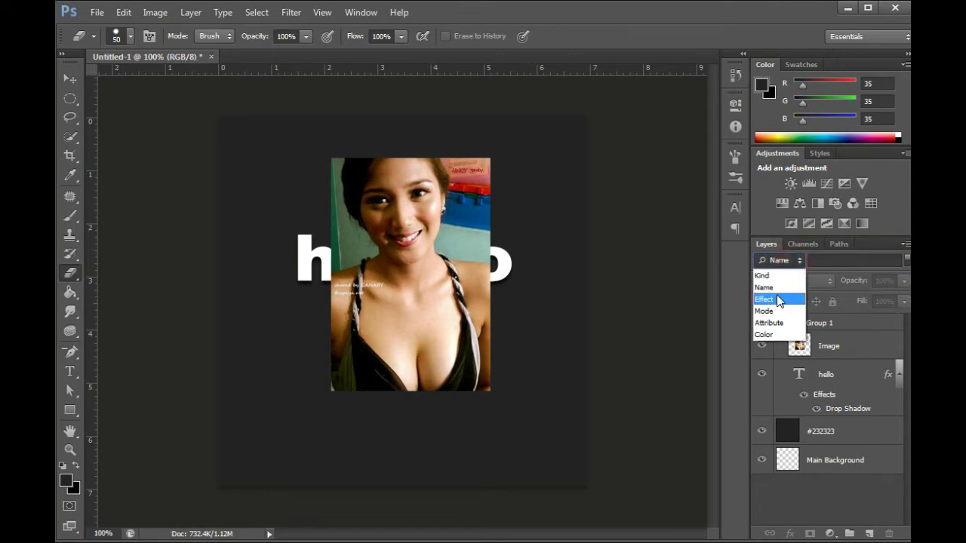
click(780, 298)
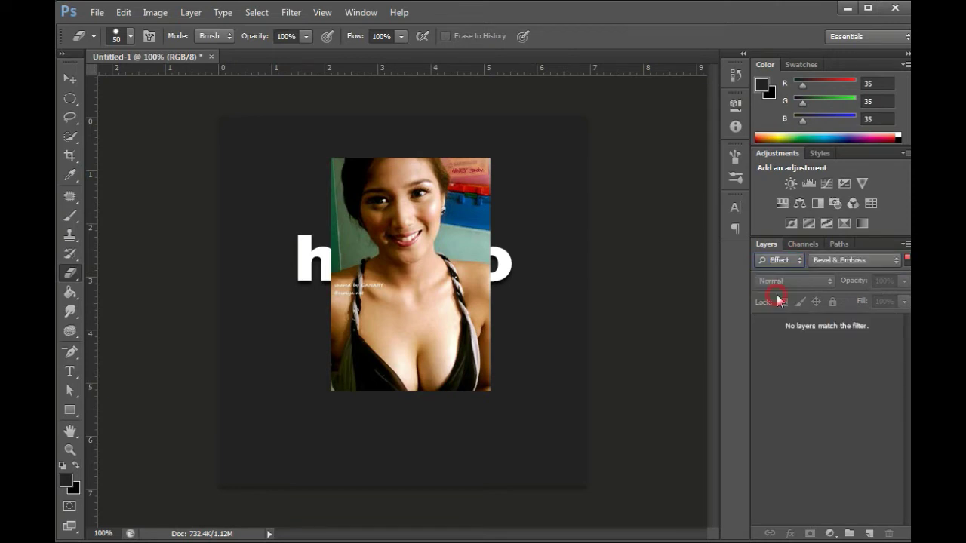
click(798, 261)
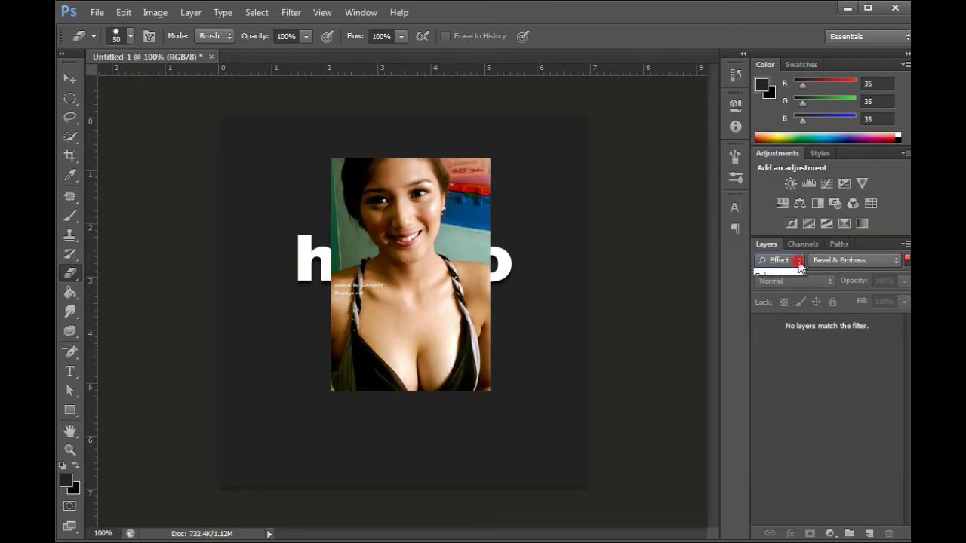
click(784, 299)
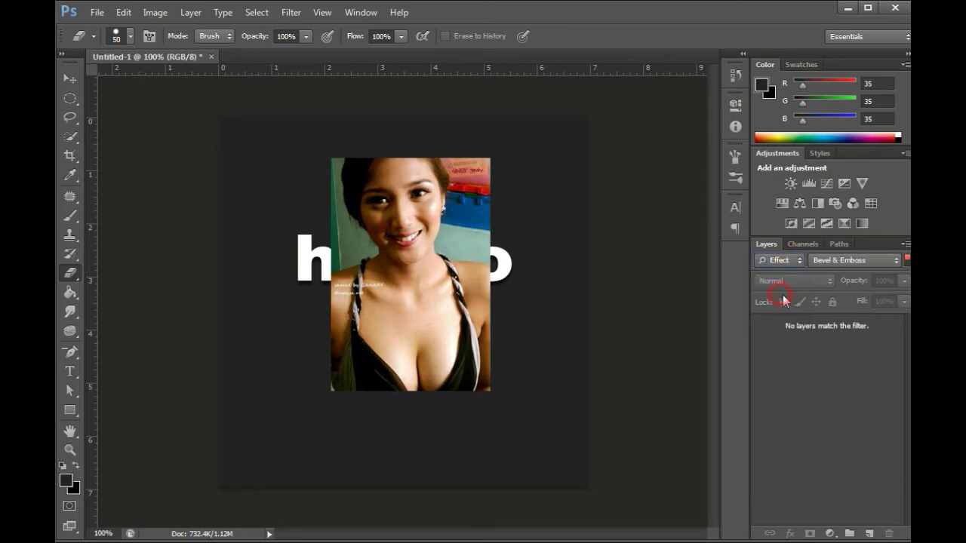
click(840, 261)
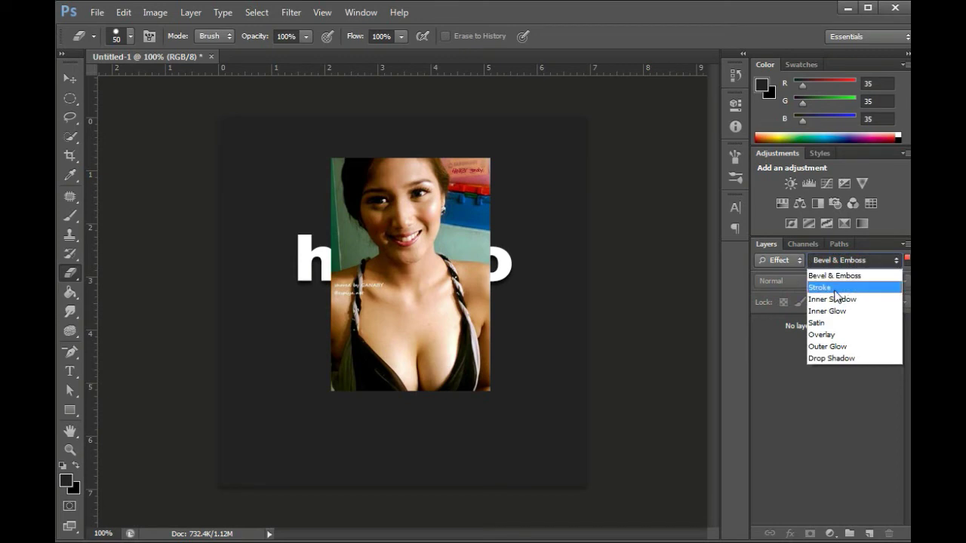
click(830, 287)
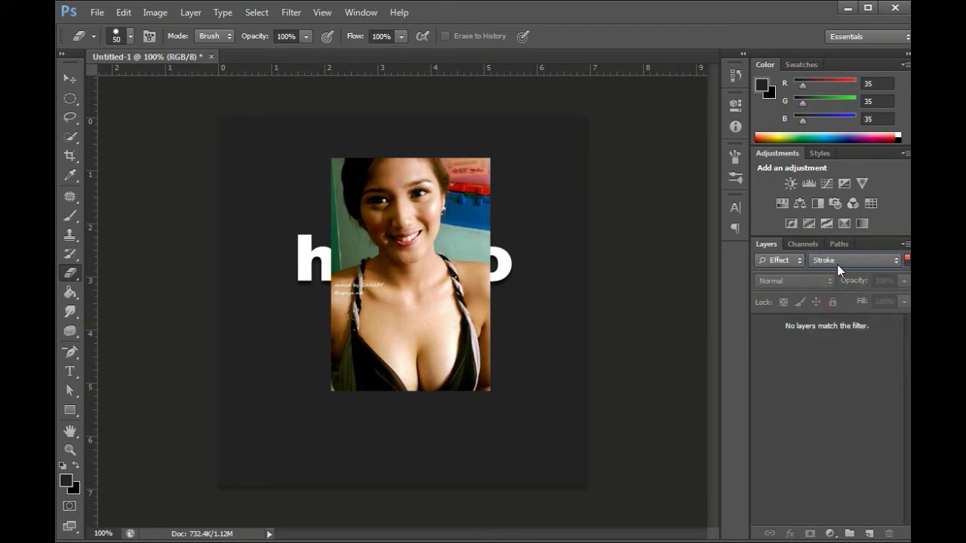
click(785, 260)
click(784, 276)
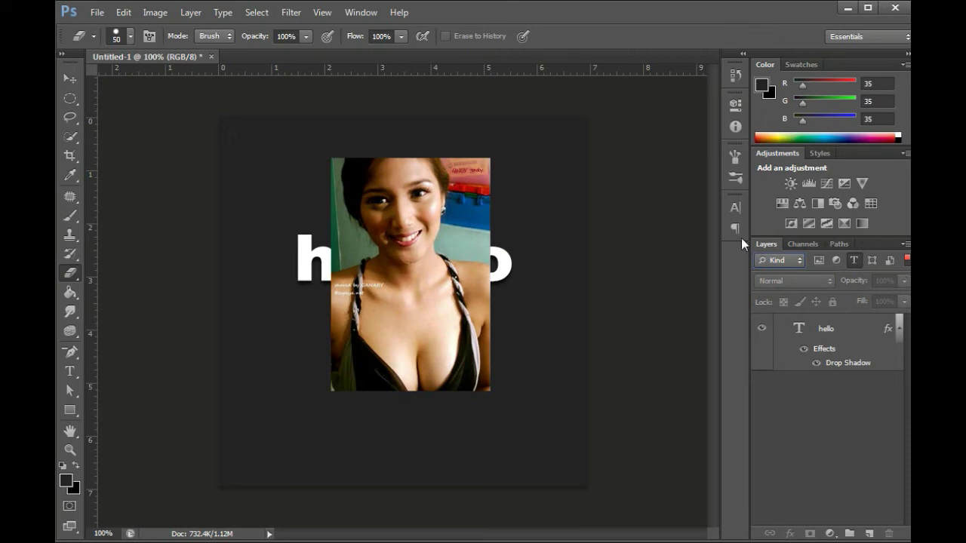
click(803, 244)
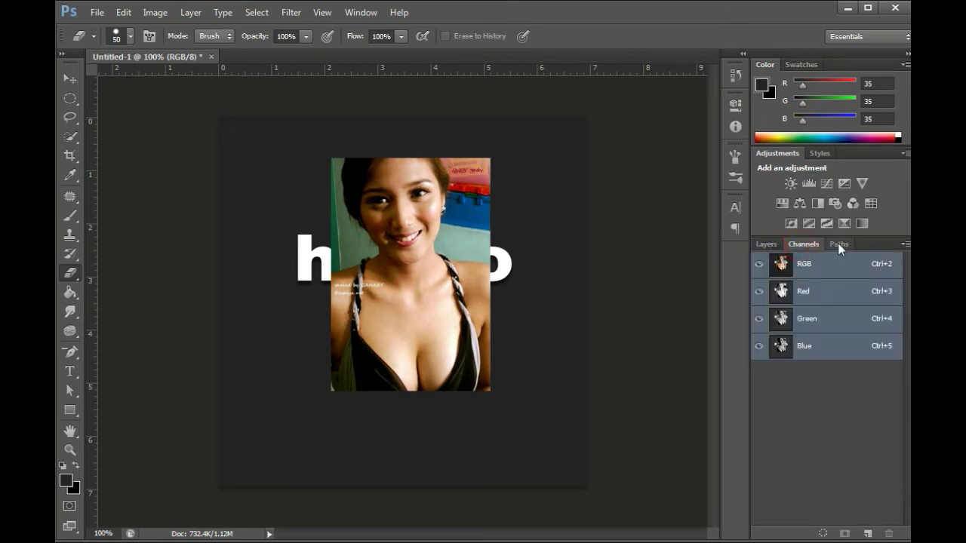
click(838, 243)
click(804, 245)
click(762, 244)
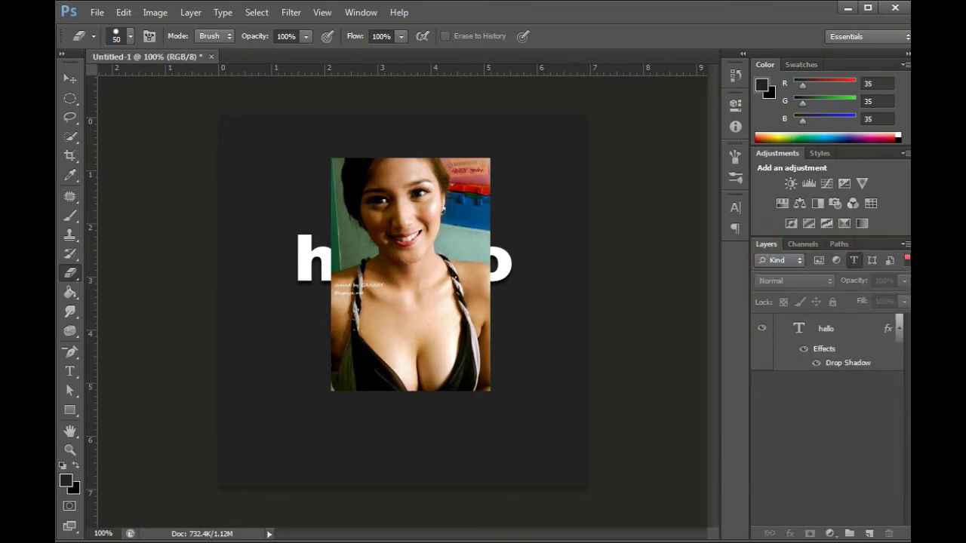
click(803, 244)
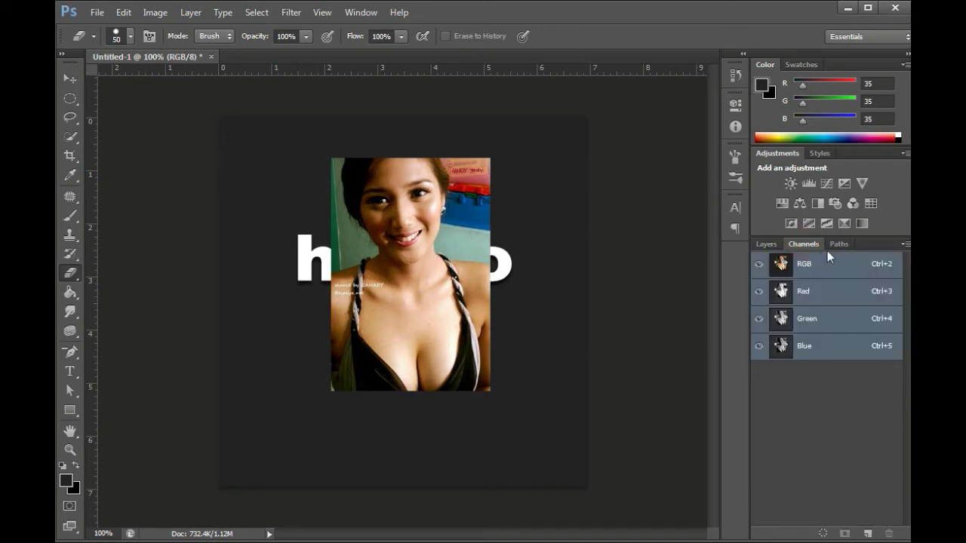
click(837, 244)
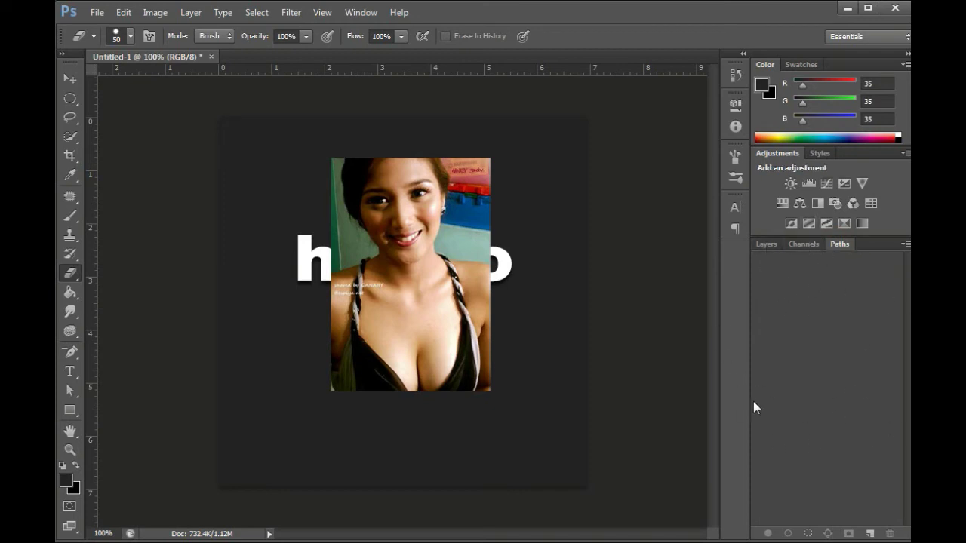
click(766, 246)
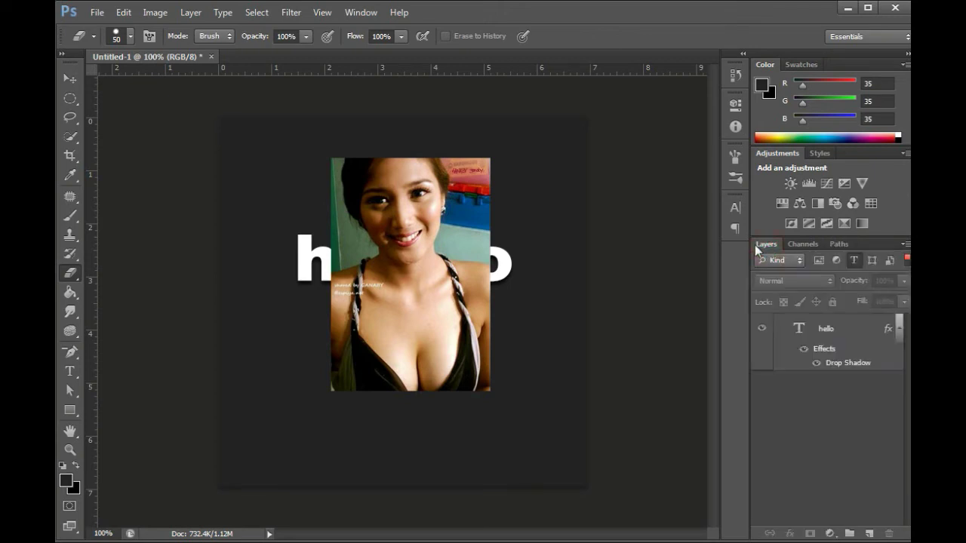
click(834, 245)
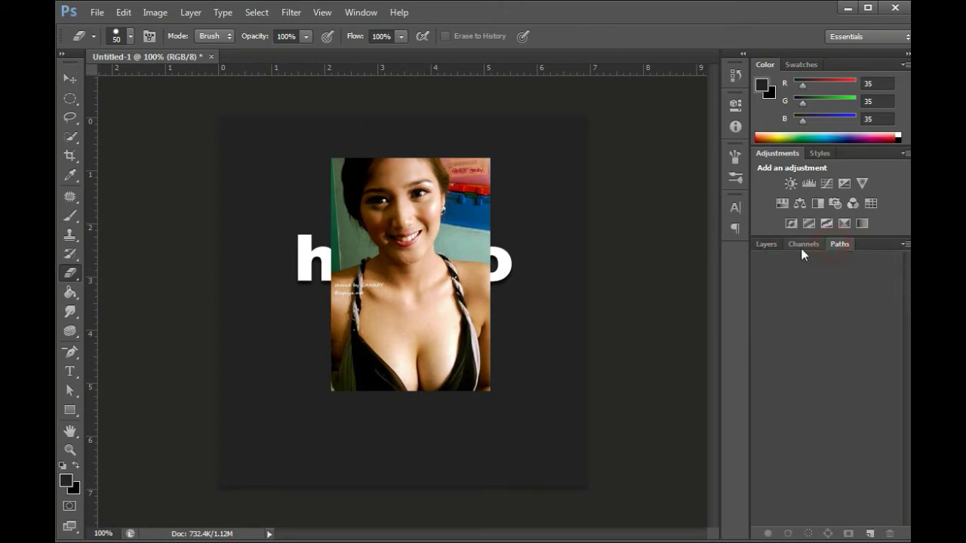
click(801, 246)
click(769, 246)
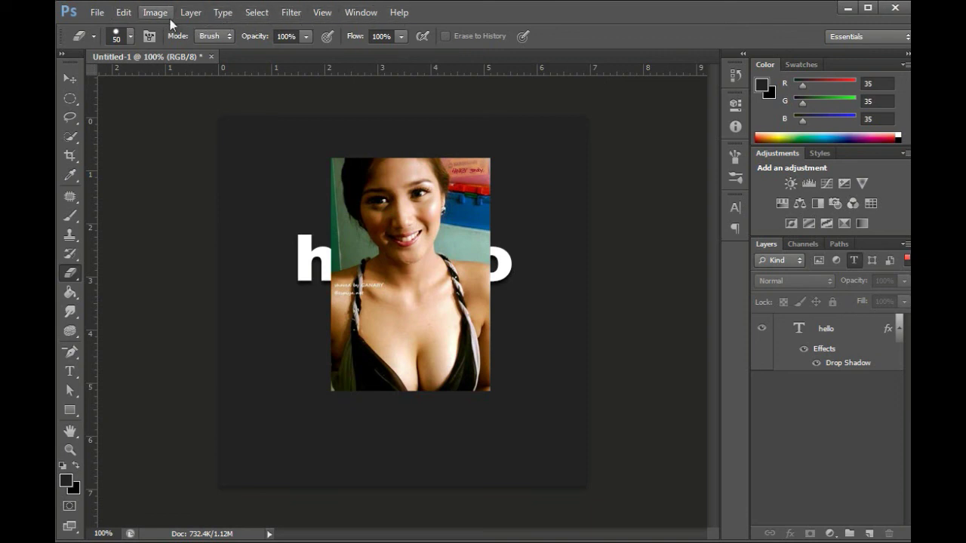
click(97, 13)
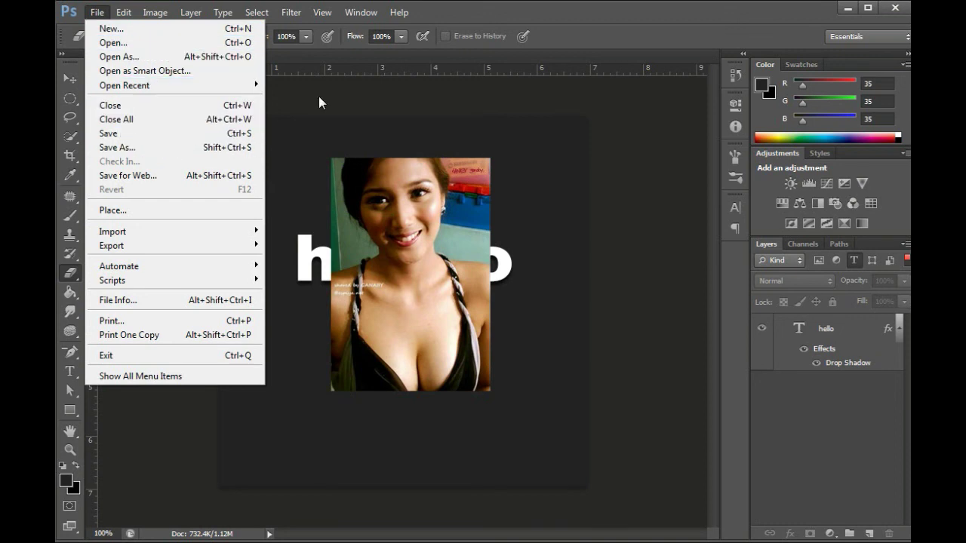
click(464, 17)
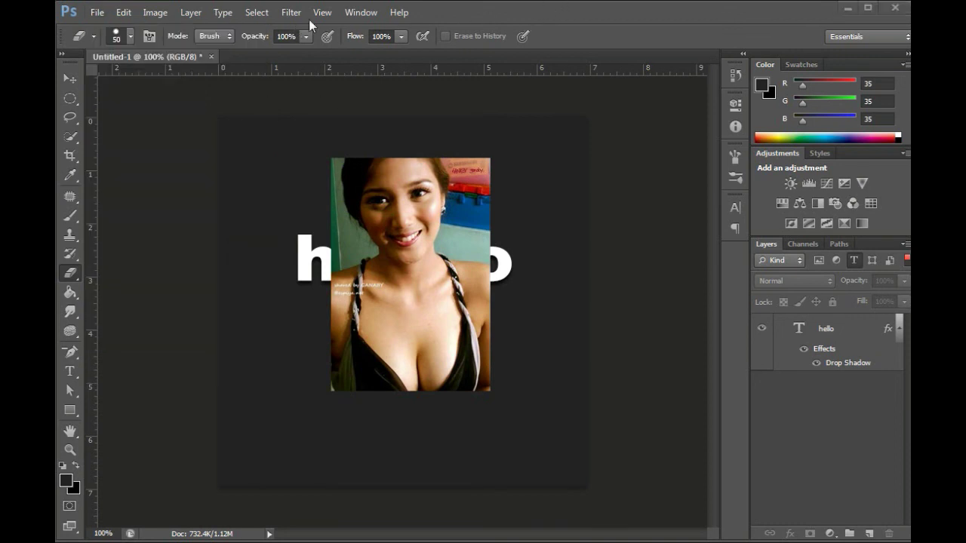